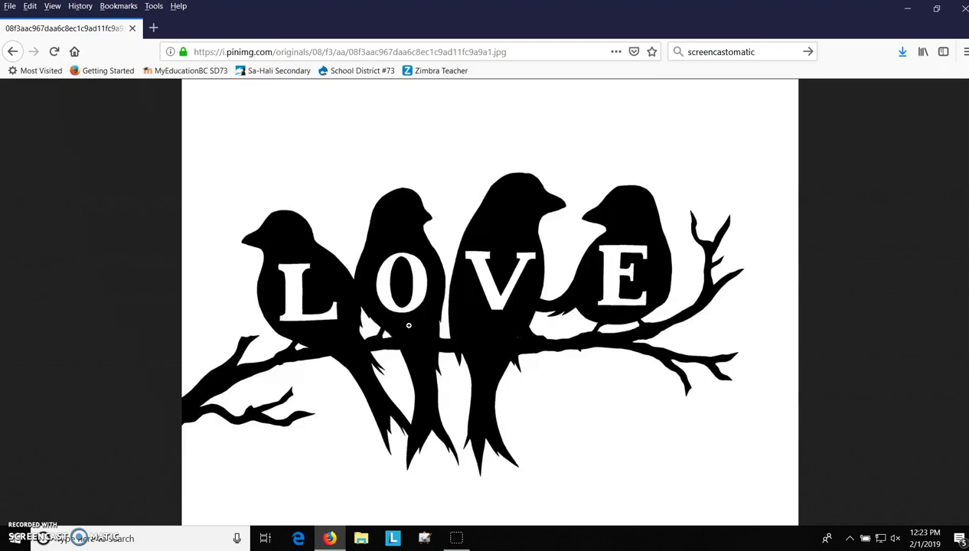
Start saving the lovebirds image from Firefox as 'firstname lastname lovebirds'.
click(410, 321)
right_click(408, 326)
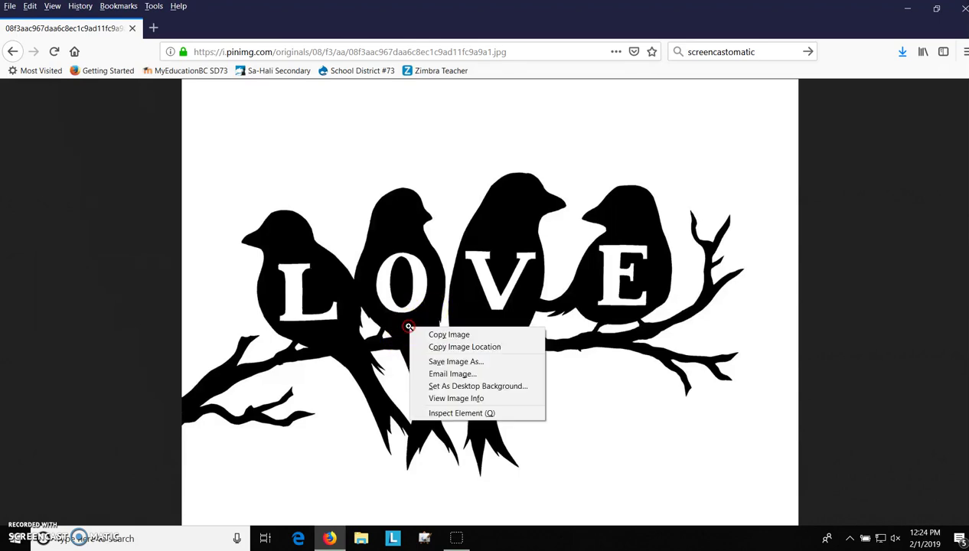
click(434, 364)
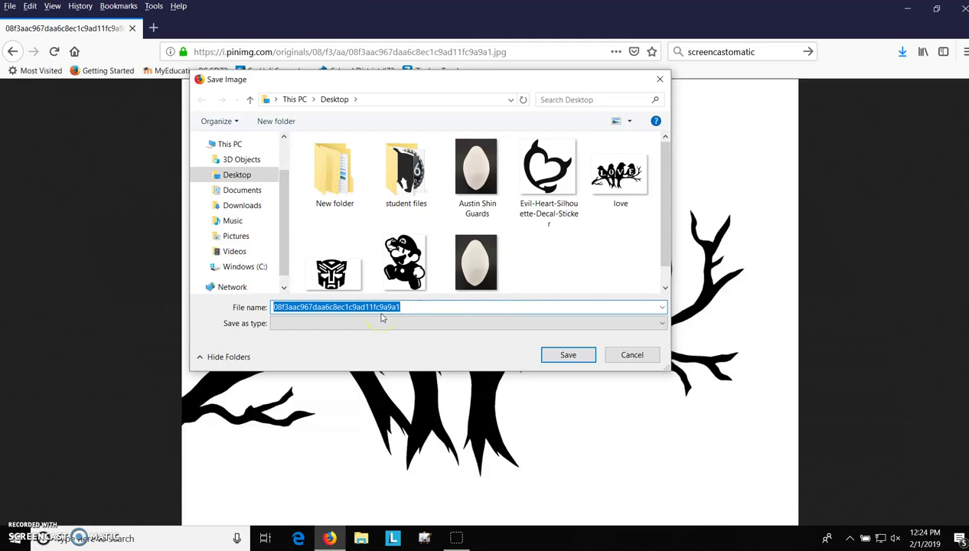
text(firstname lastn)
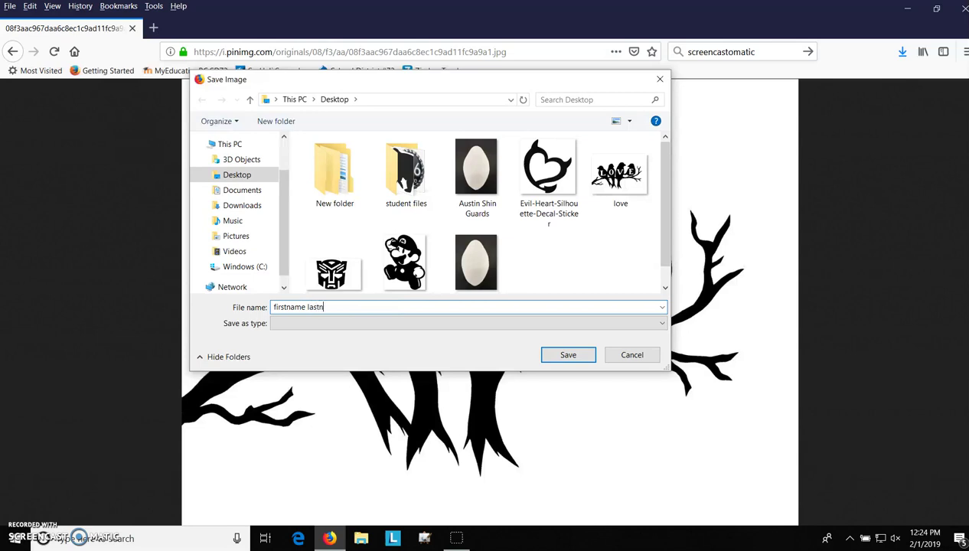
text(ame lovebirds)
Replace the placeholders with the student's first and last name, then save to the Desktop.
double_click(286, 308)
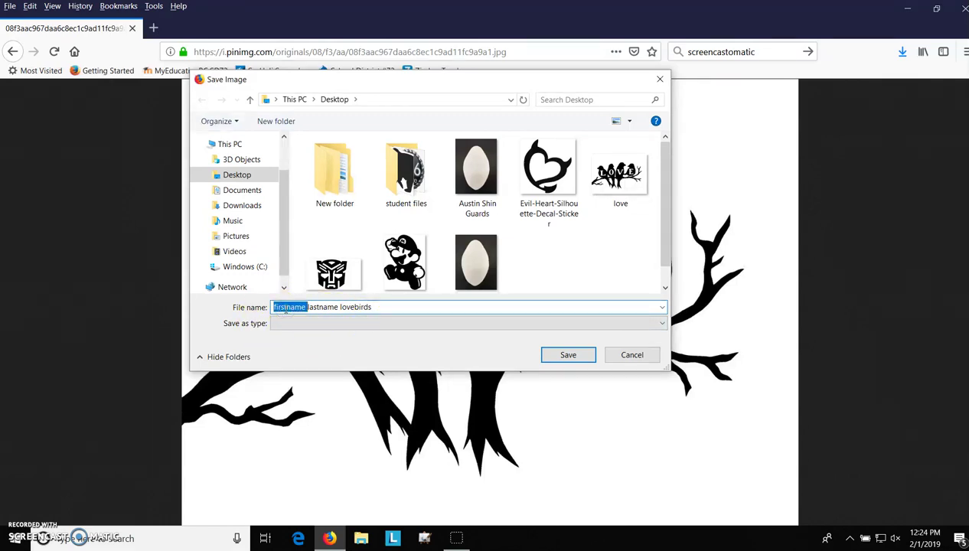
text(john)
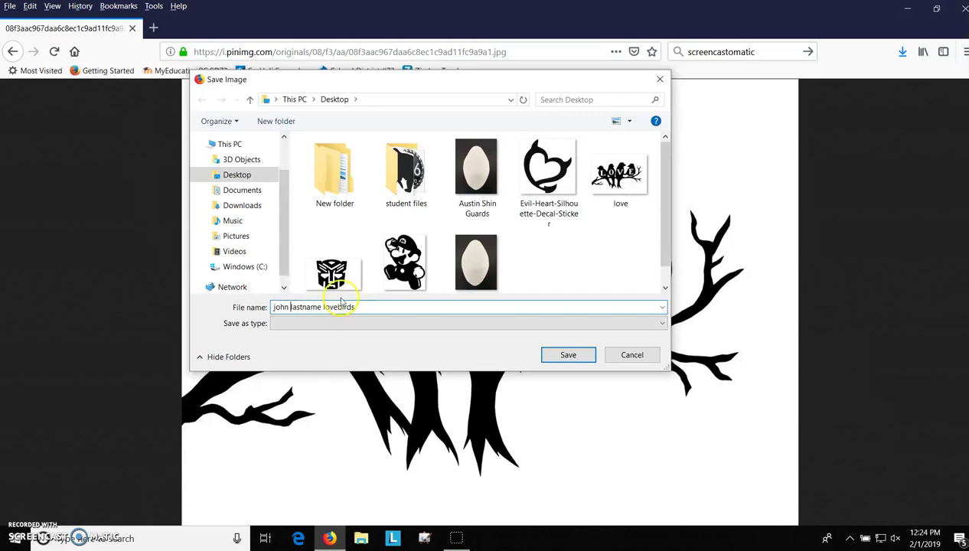
double_click(304, 307)
text(doe)
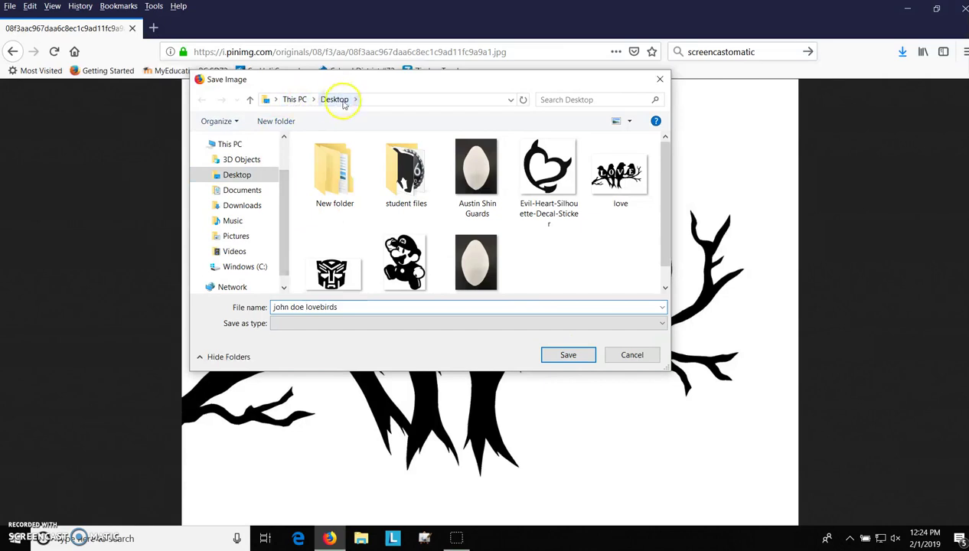
click(567, 356)
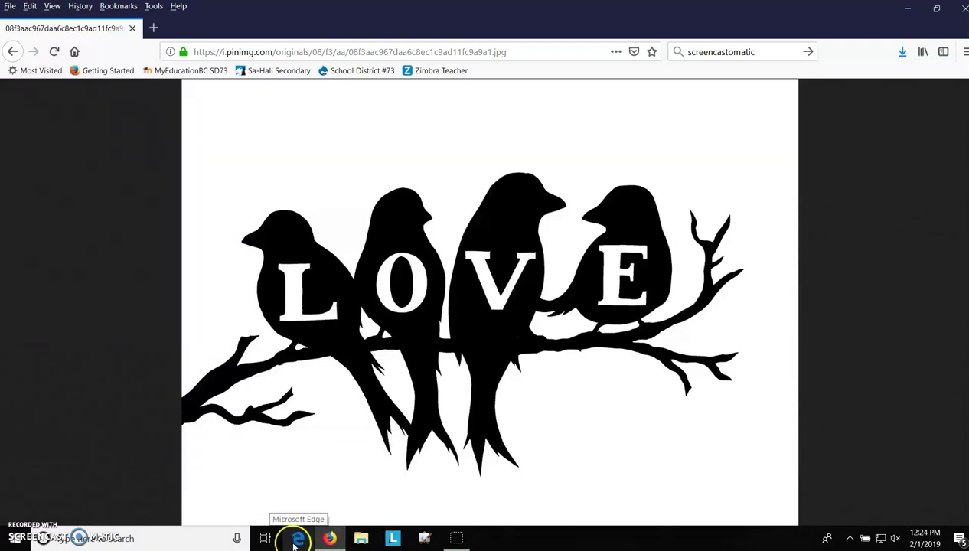
Locate the saved lovebirds file on the Desktop via Firefox's Downloads list, then minimize Firefox.
click(298, 540)
mouse_move(327, 538)
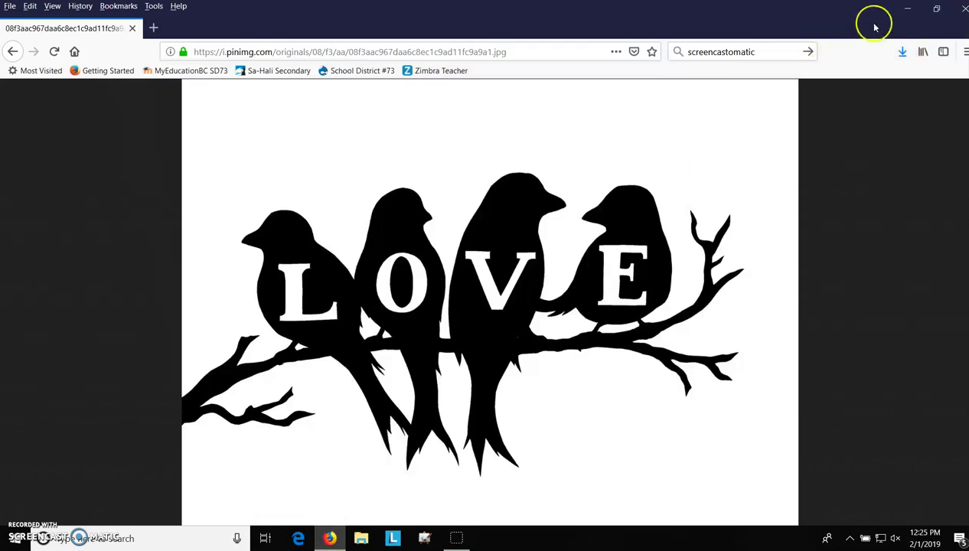
click(903, 52)
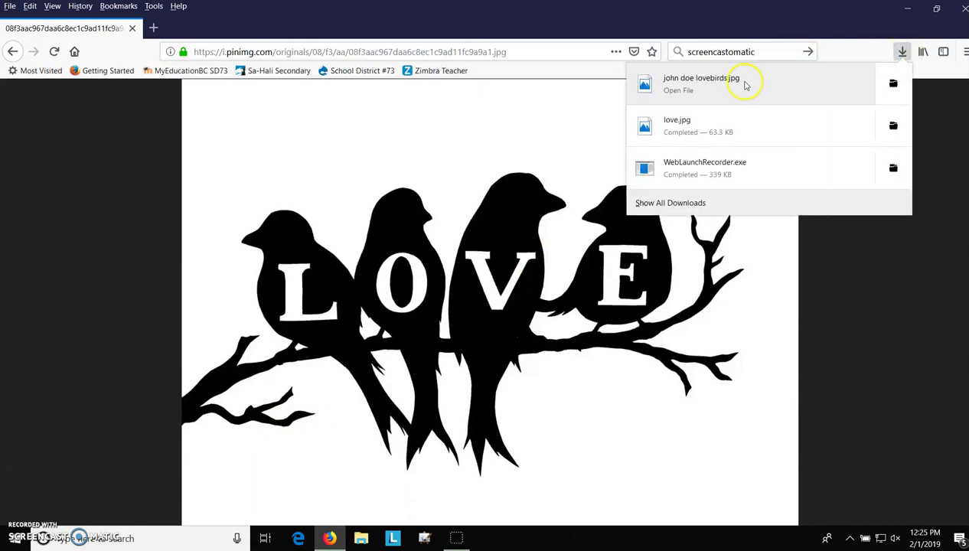
click(895, 85)
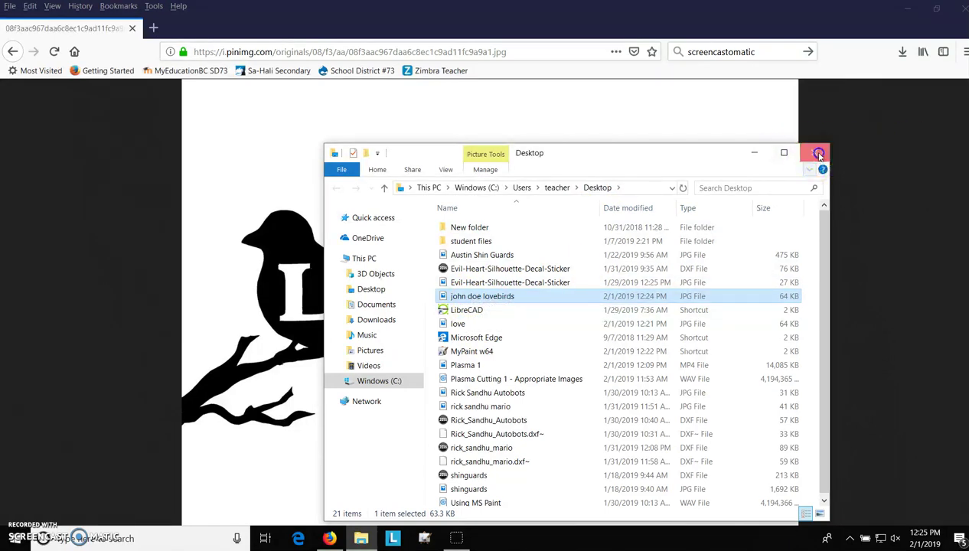
click(815, 154)
click(904, 50)
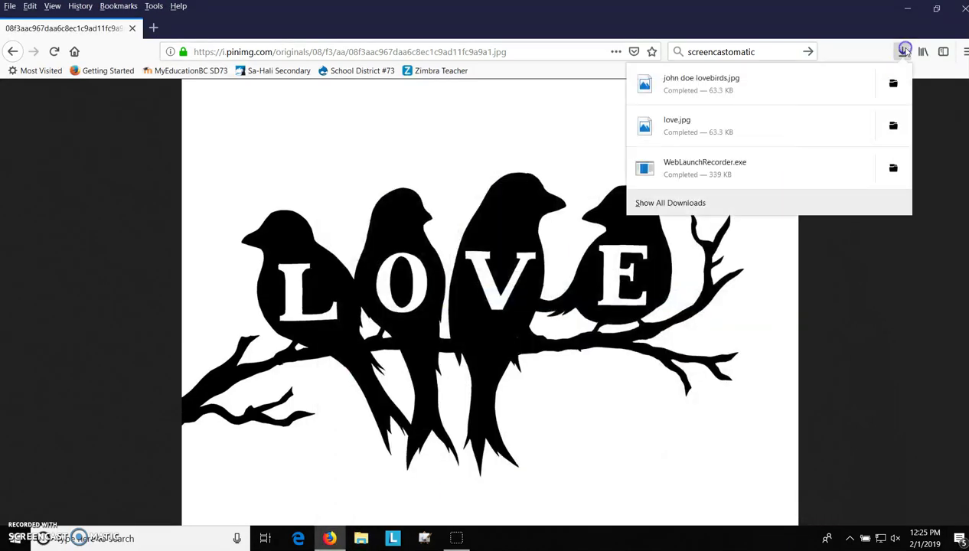
click(896, 95)
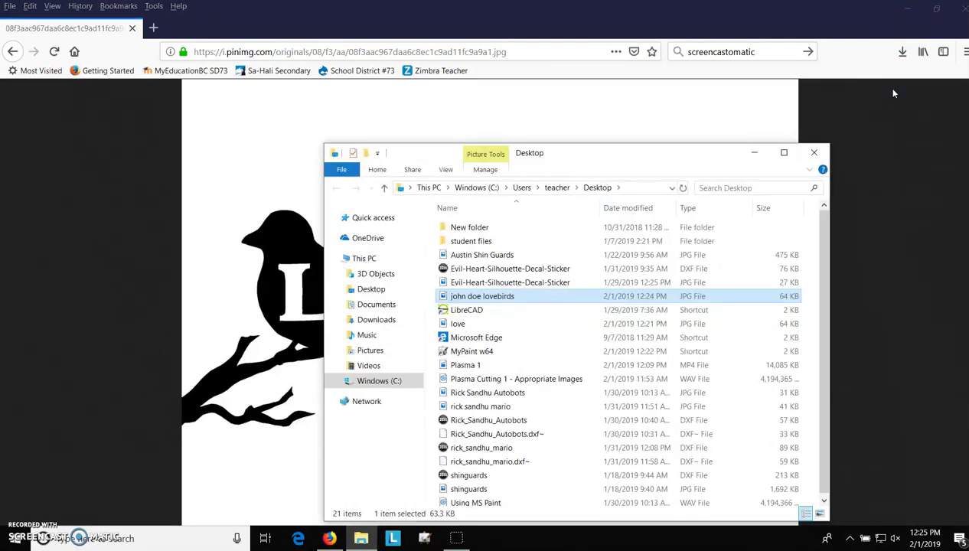
click(825, 155)
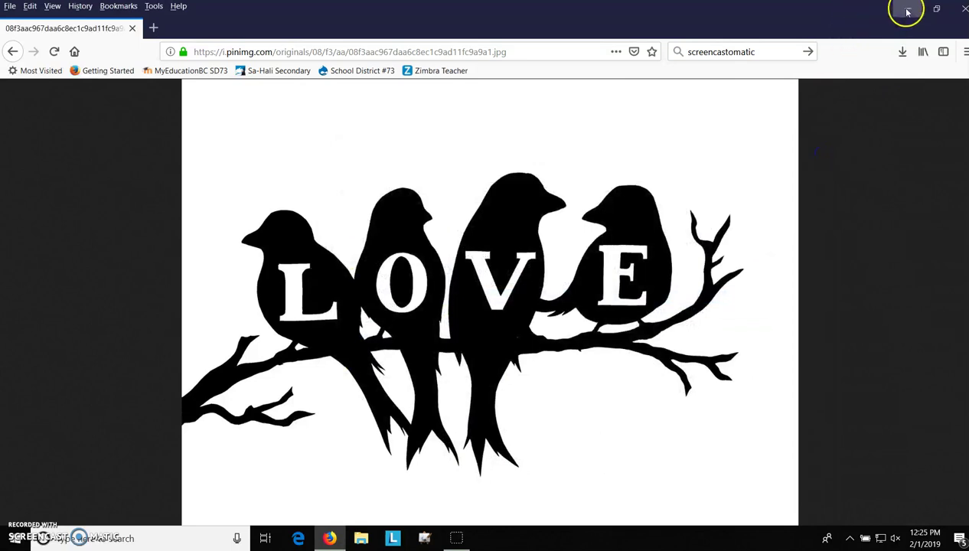
click(908, 11)
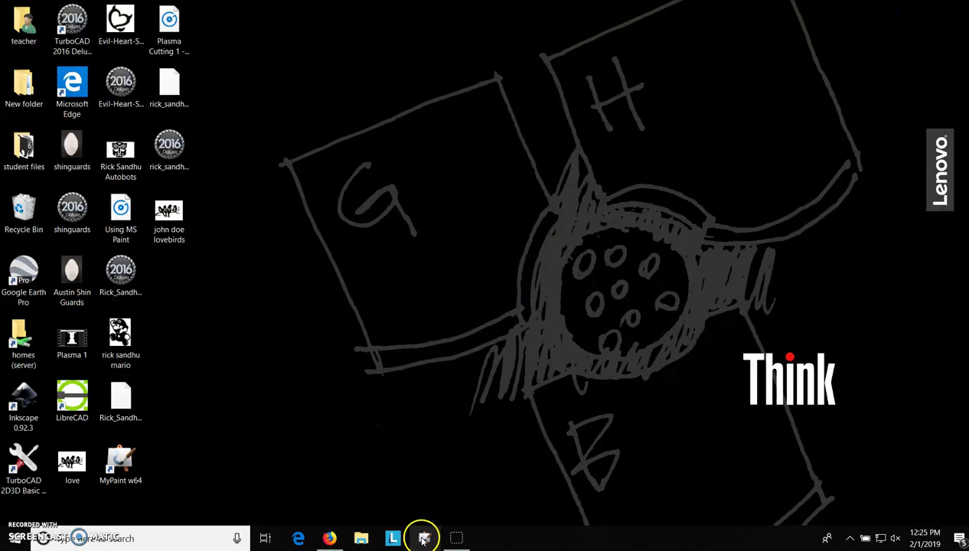
Launch MyPaint from its desktop shortcut and drag the love image onto its canvas.
click(126, 469)
click(363, 375)
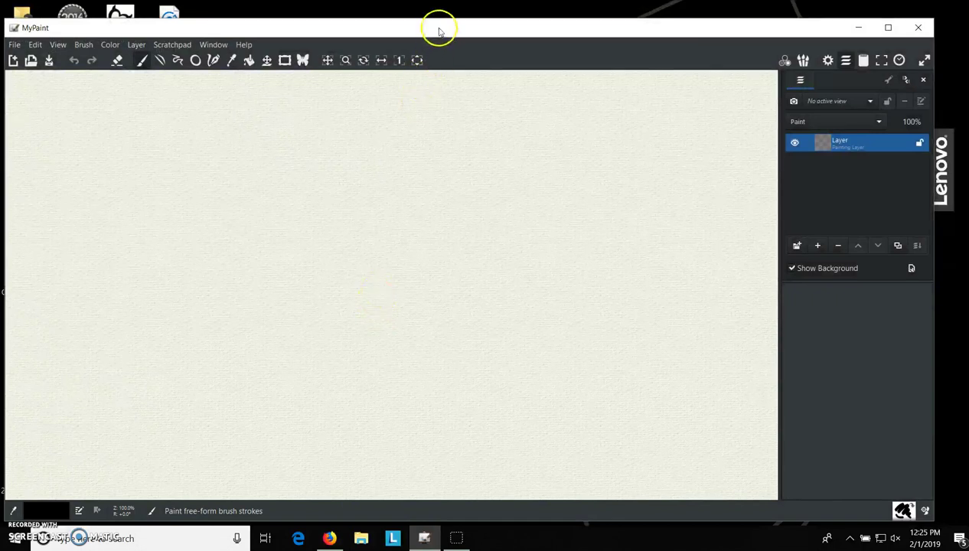
drag(438, 30, 709, 30)
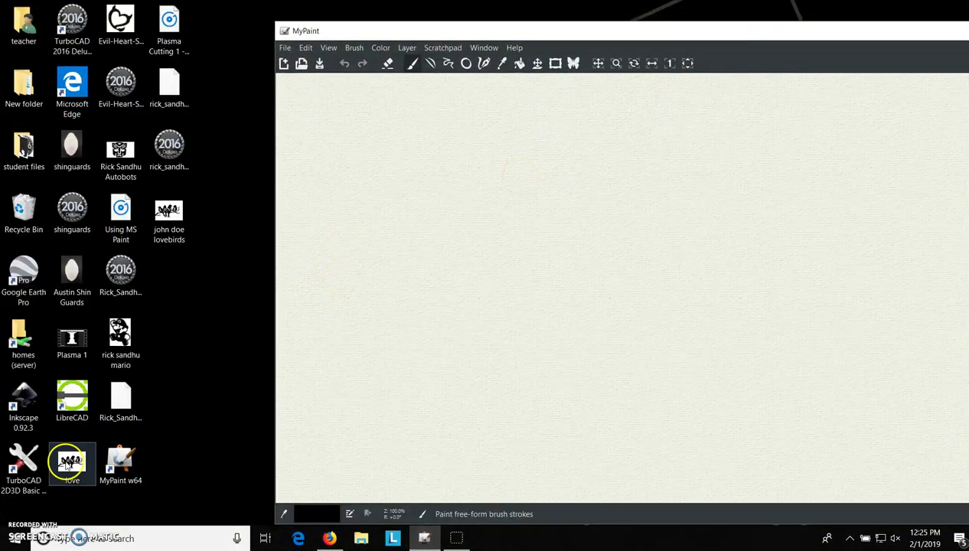
drag(72, 459, 398, 298)
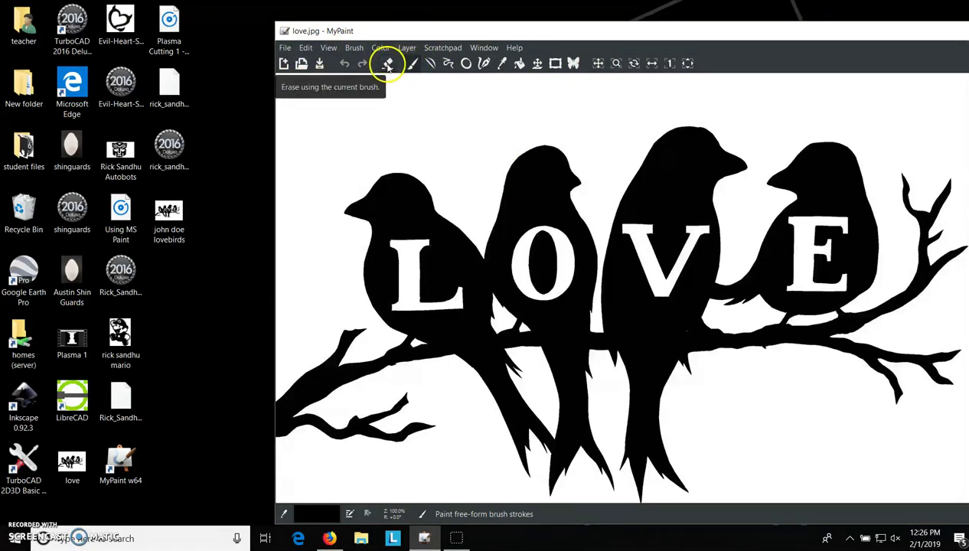
click(388, 65)
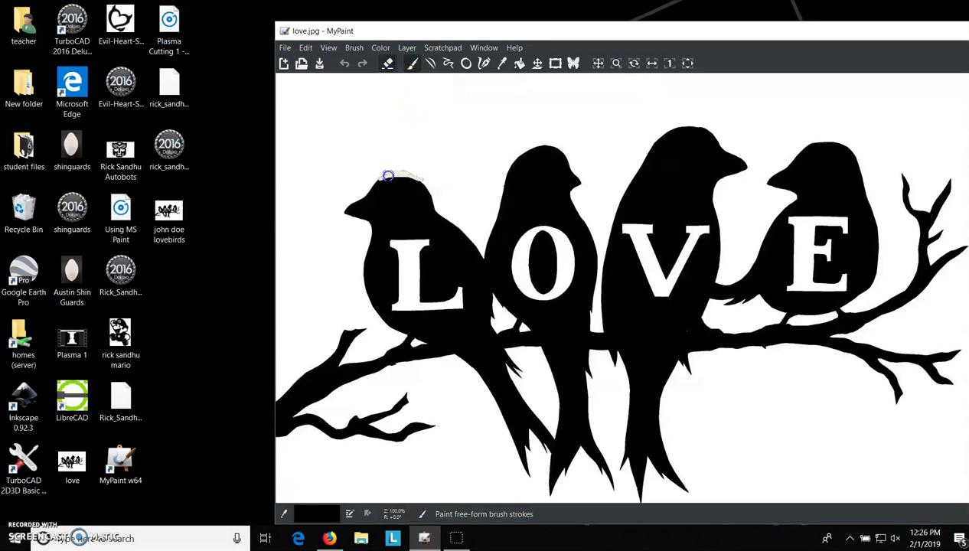
drag(376, 182, 425, 185)
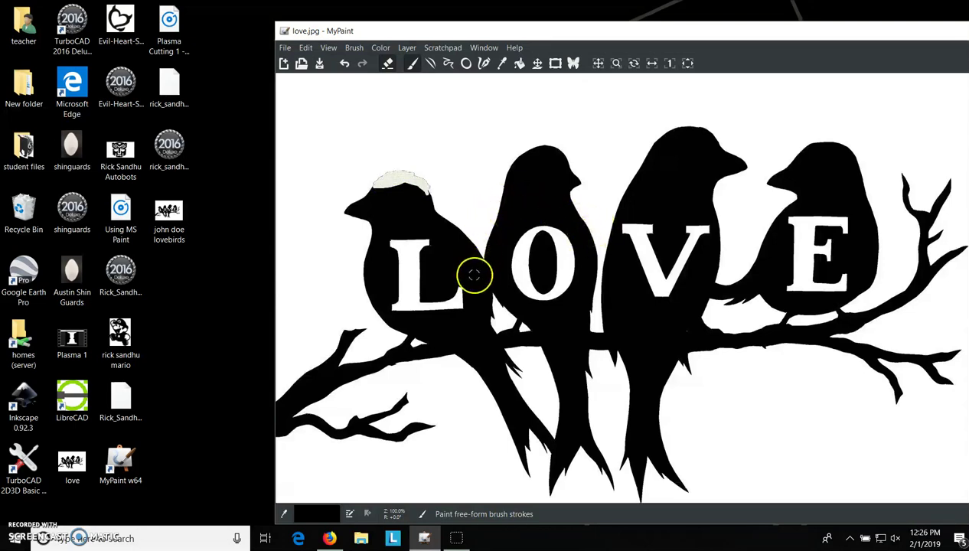
scroll(513, 253, down, 2)
scroll(513, 253, down, 1)
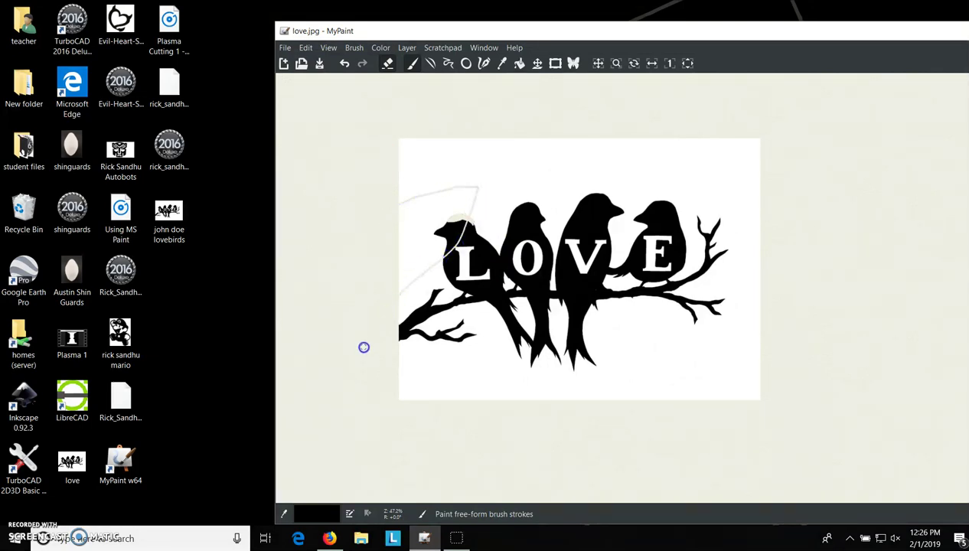
drag(479, 233, 509, 219)
key(ctrl+z)
key(ctrl+z)
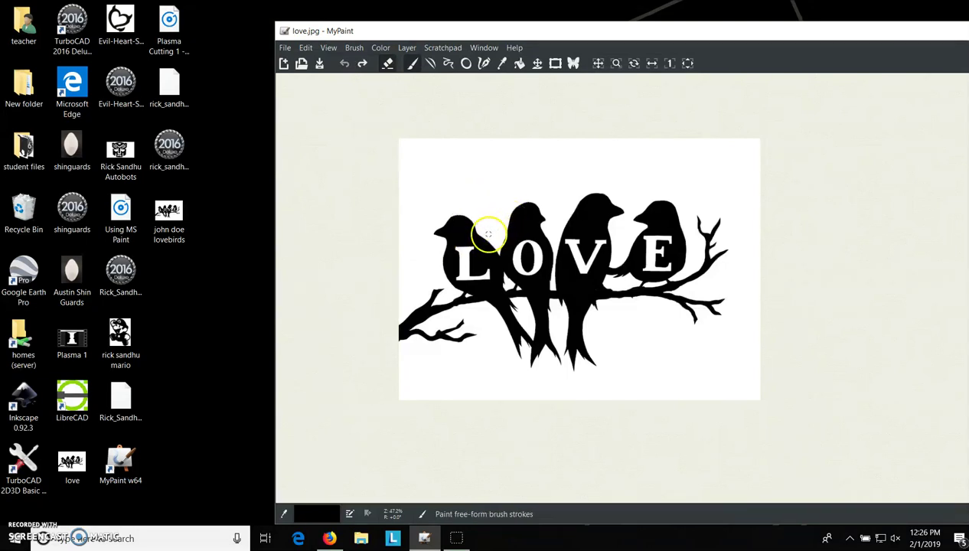
Reduce the brush size one step with Brush > Decrease Brush Size and select the freehand brush.
scroll(489, 230, up, 1)
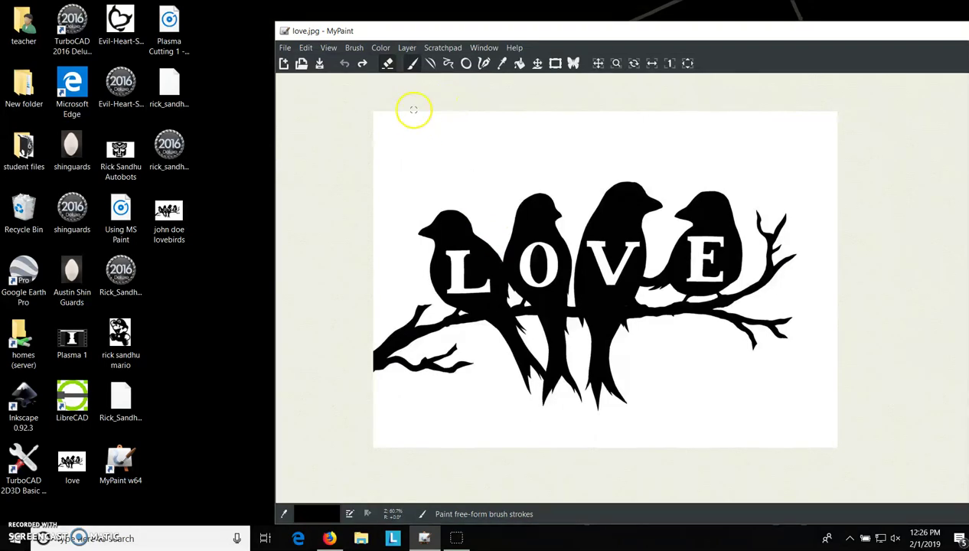
click(412, 66)
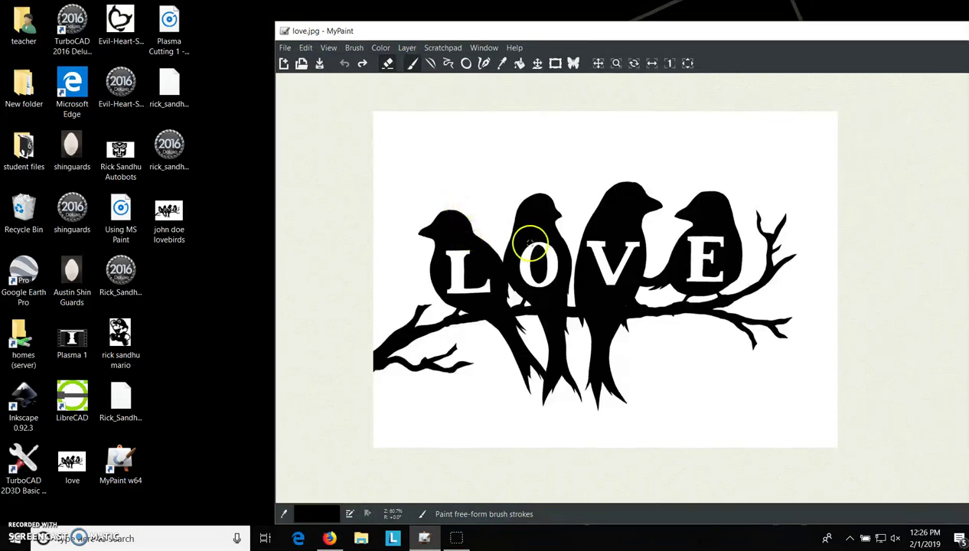
click(355, 49)
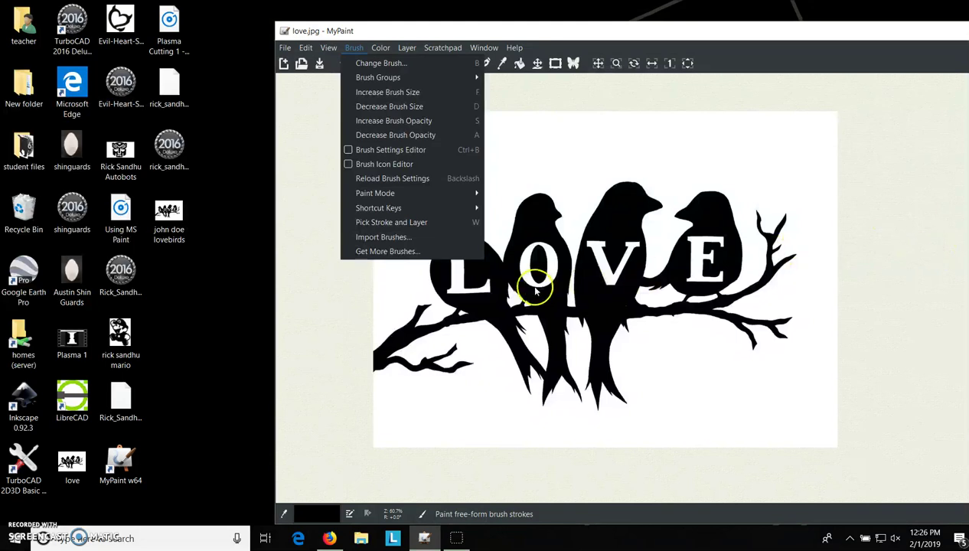
click(550, 224)
scroll(550, 223, up, 5)
scroll(550, 223, down, 5)
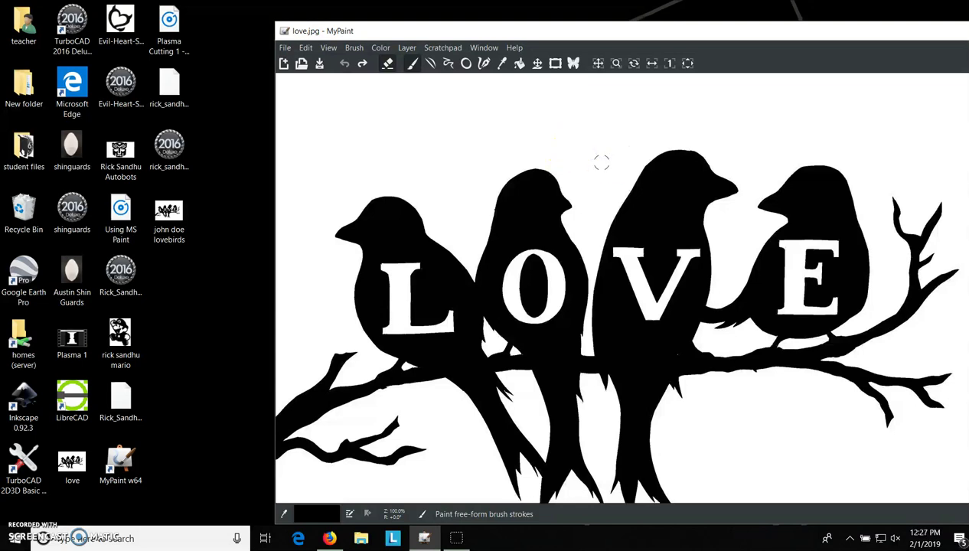
scroll(597, 156, down, 2)
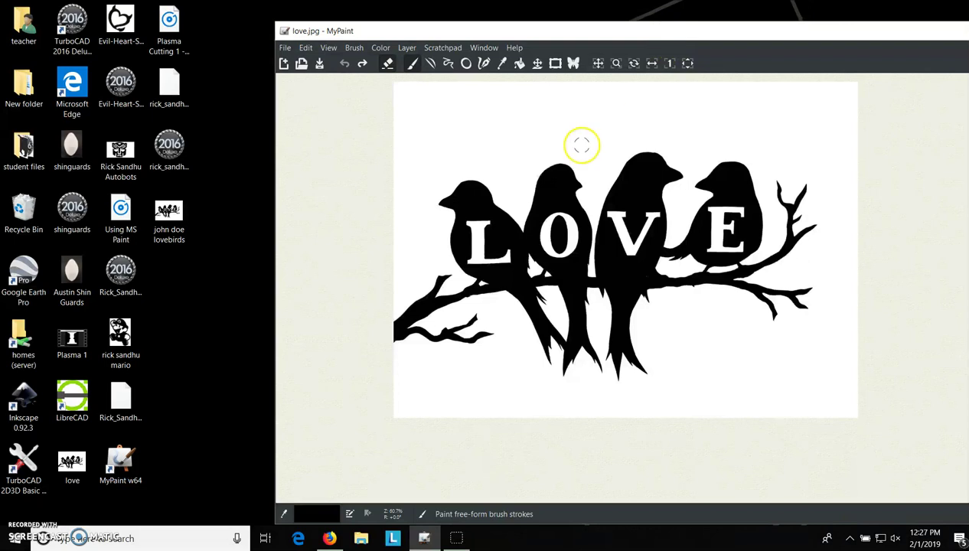
click(353, 49)
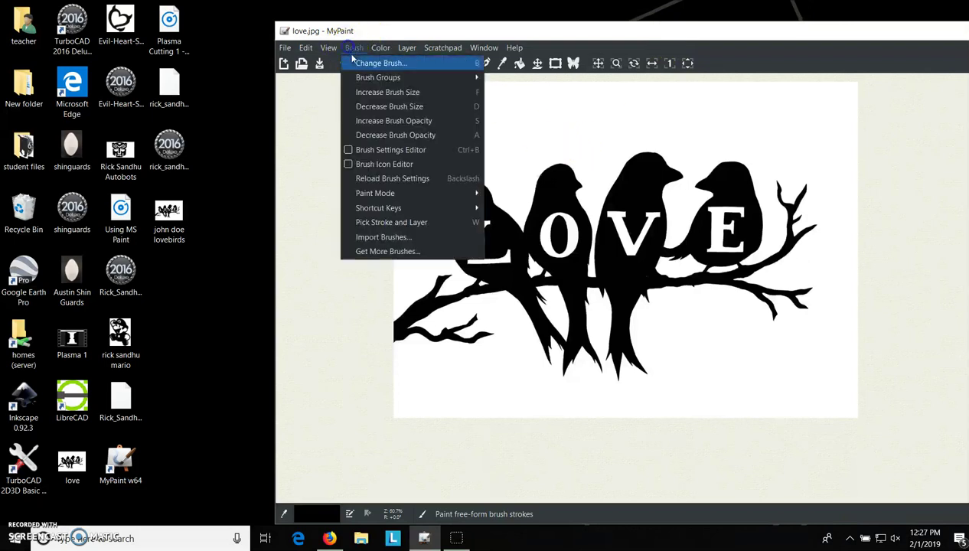
click(370, 105)
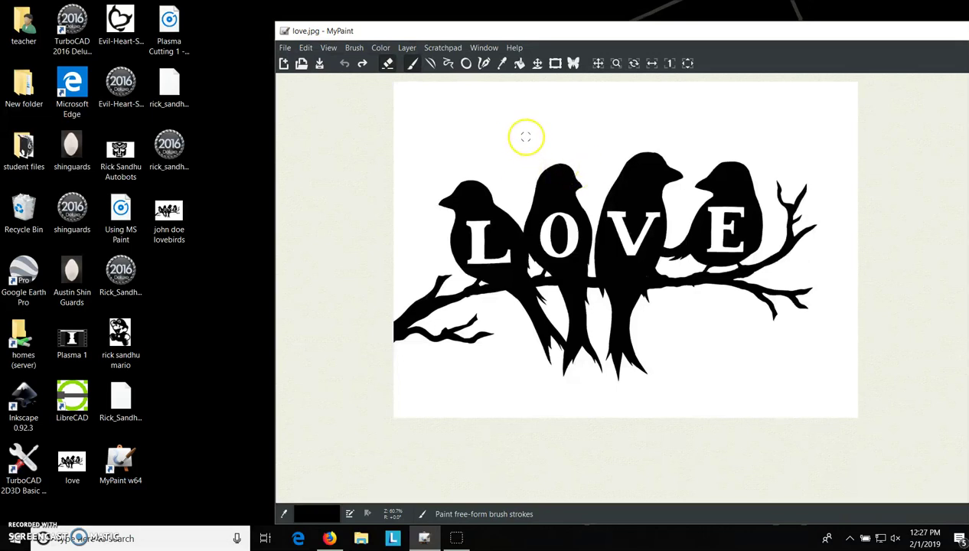
click(411, 65)
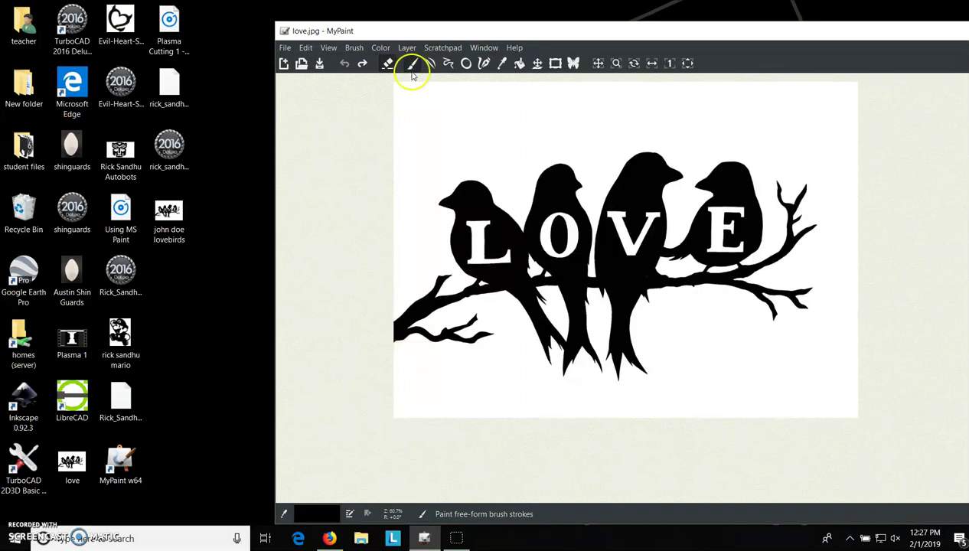
Pick a Classic-set brush, paint a trial stroke inside the O, then undo it.
click(355, 47)
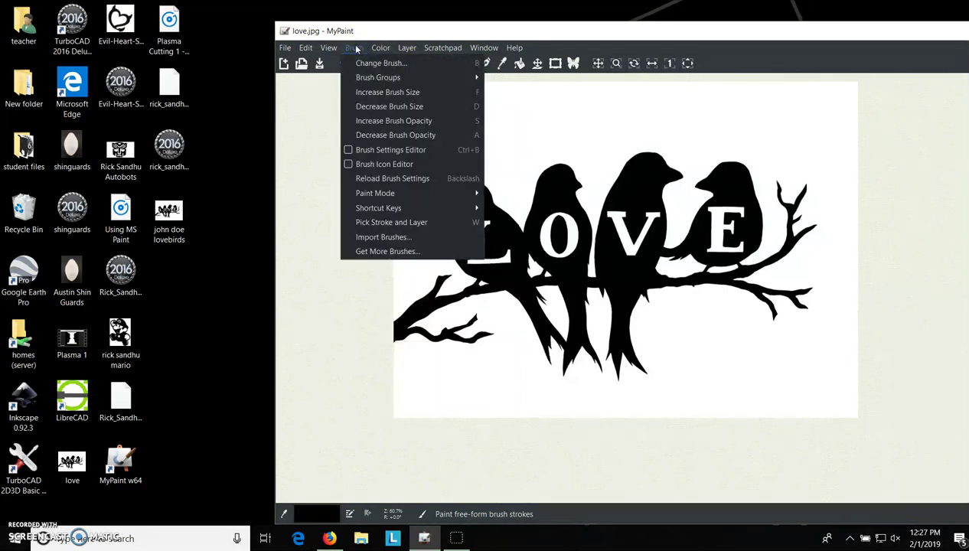
click(367, 76)
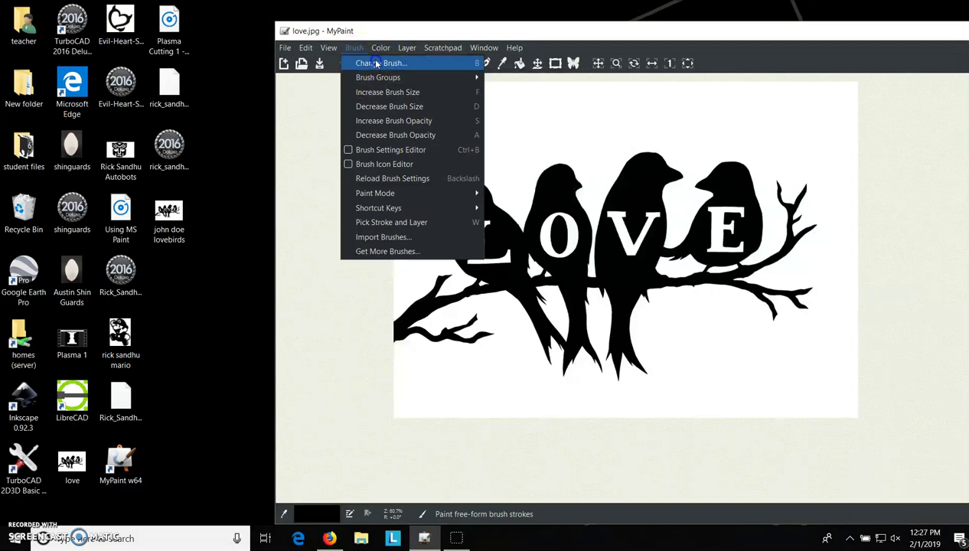
click(376, 63)
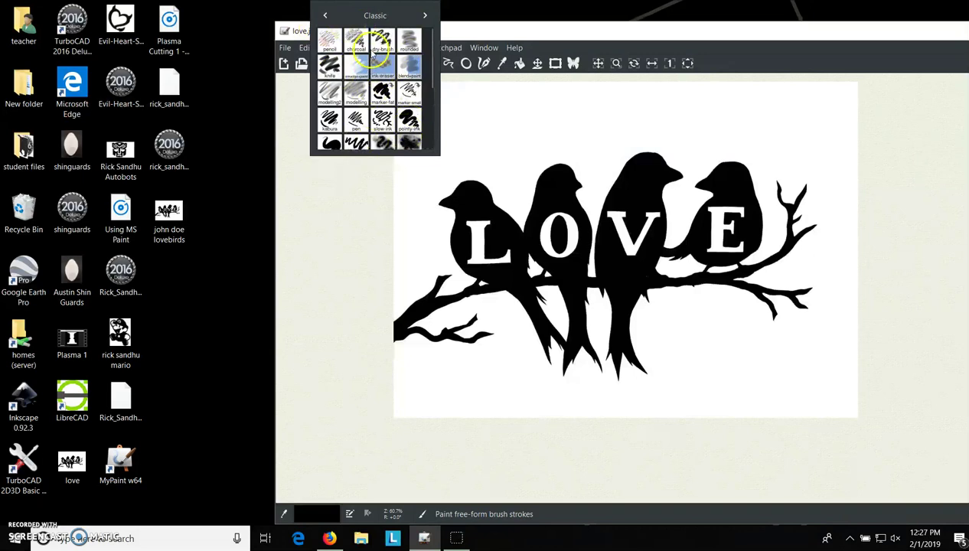
click(328, 38)
scroll(495, 222, up, 3)
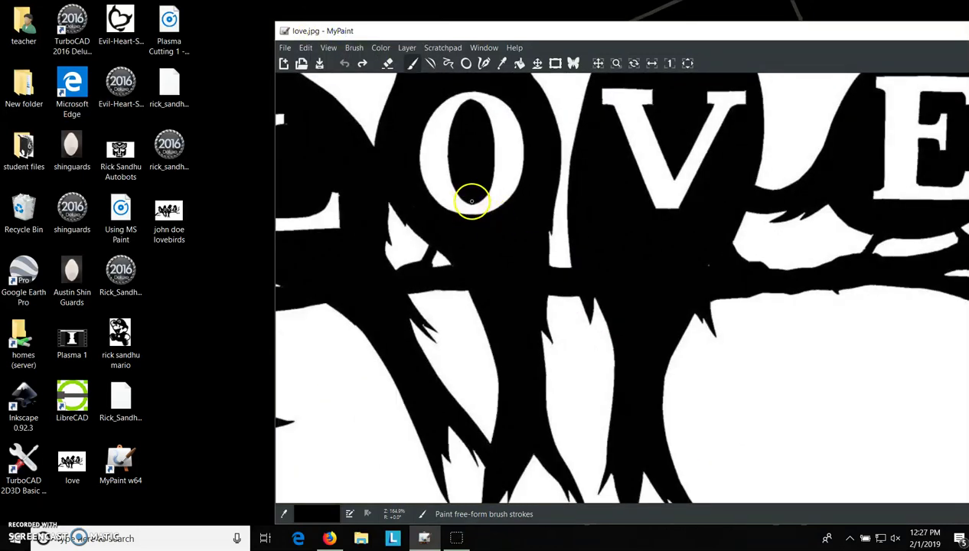
mouse_move(467, 224)
mouse_down()
mouse_move(467, 181)
mouse_move(475, 236)
mouse_move(470, 211)
mouse_up()
scroll(476, 228, down, 3)
key(ctrl+z)
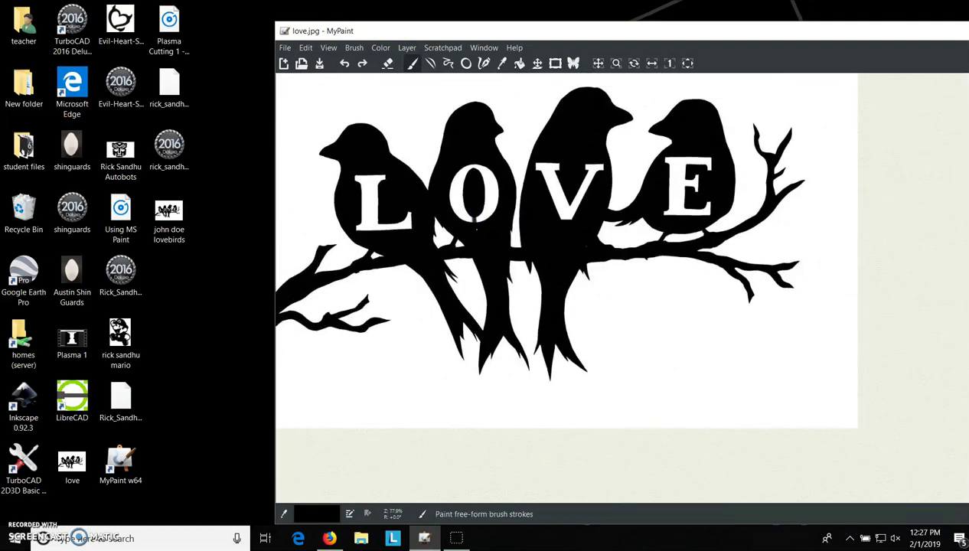
Choose the Classic marker-fat brush and paint a black bar down the O's centre.
click(354, 48)
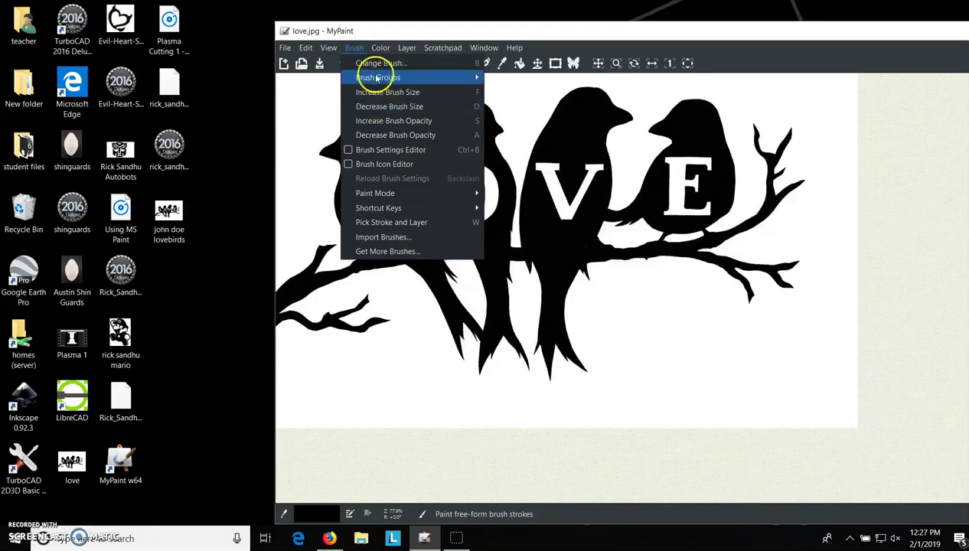
click(375, 64)
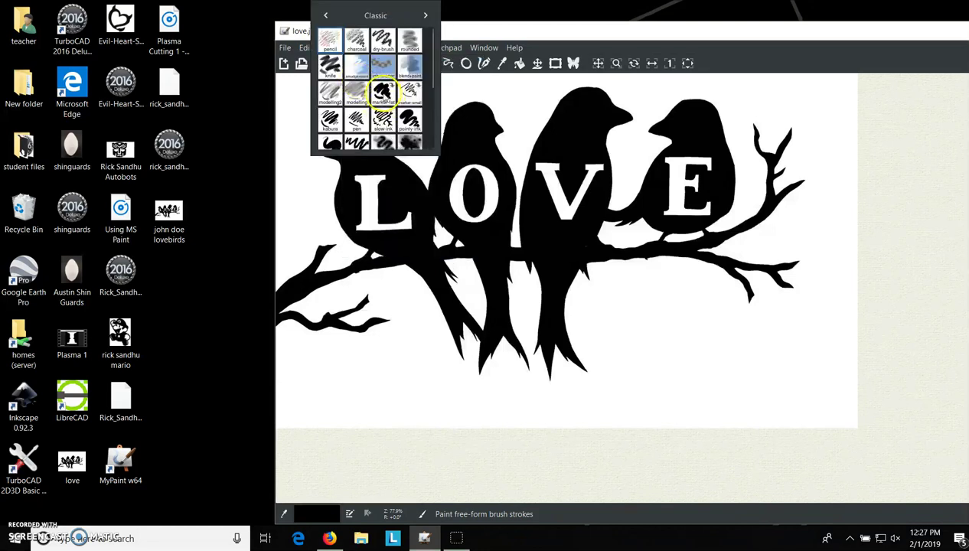
click(382, 92)
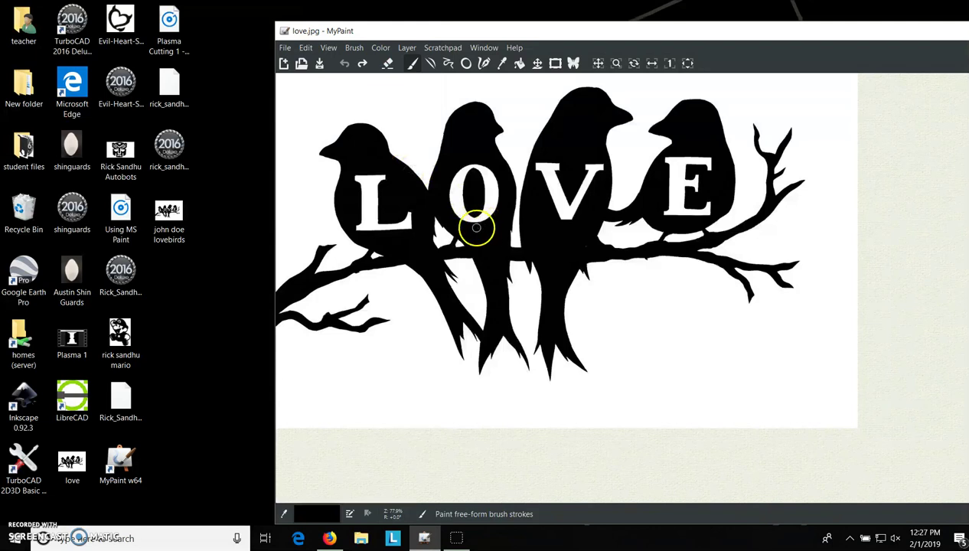
scroll(476, 227, up, 1)
scroll(480, 271, up, 4)
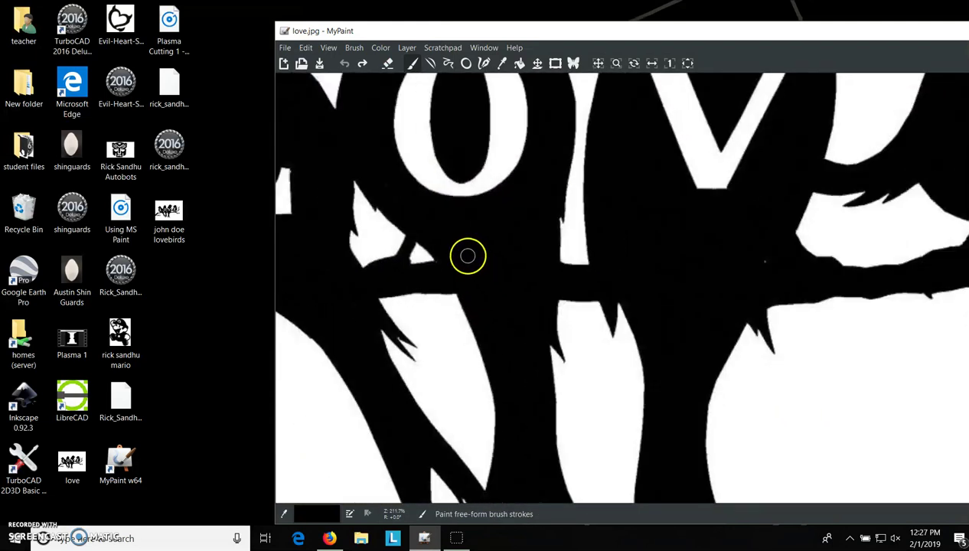
drag(462, 174, 463, 185)
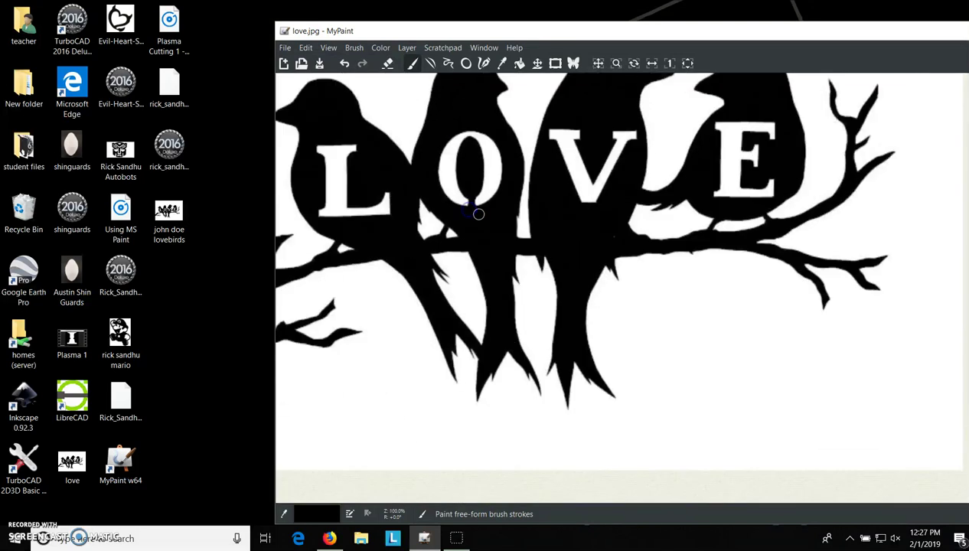
scroll(474, 207, down, 3)
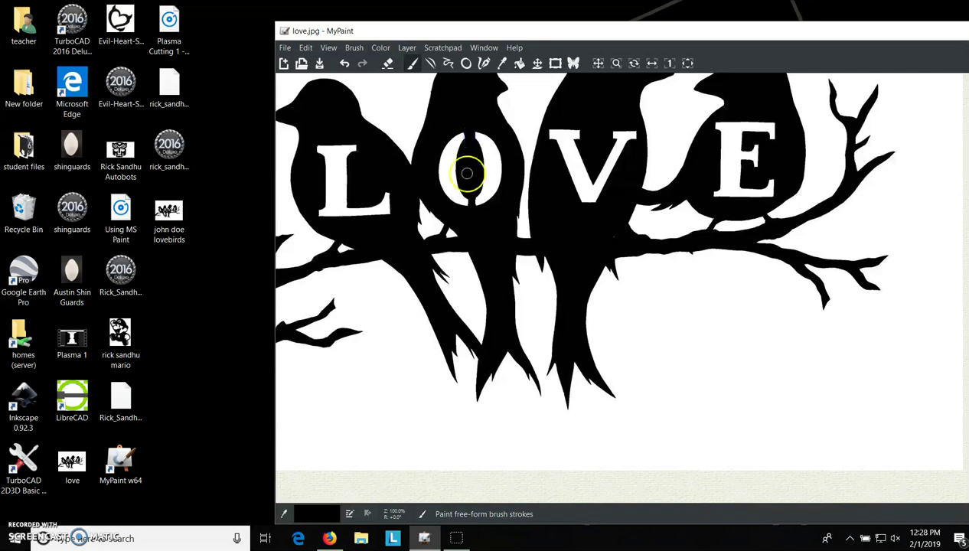
scroll(470, 168, up, 3)
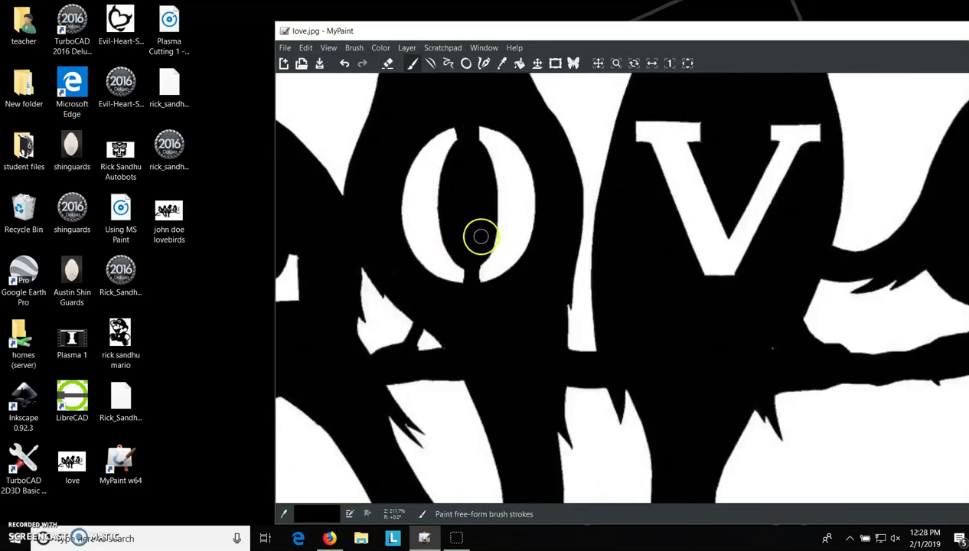
scroll(479, 241, down, 3)
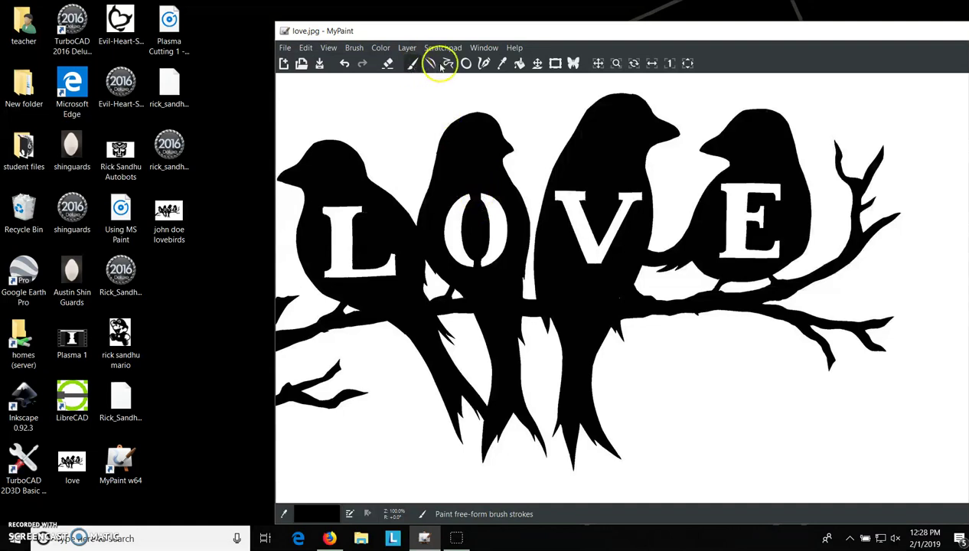
Sample white from the canvas and paint white corrections over the O and near the branch.
click(502, 65)
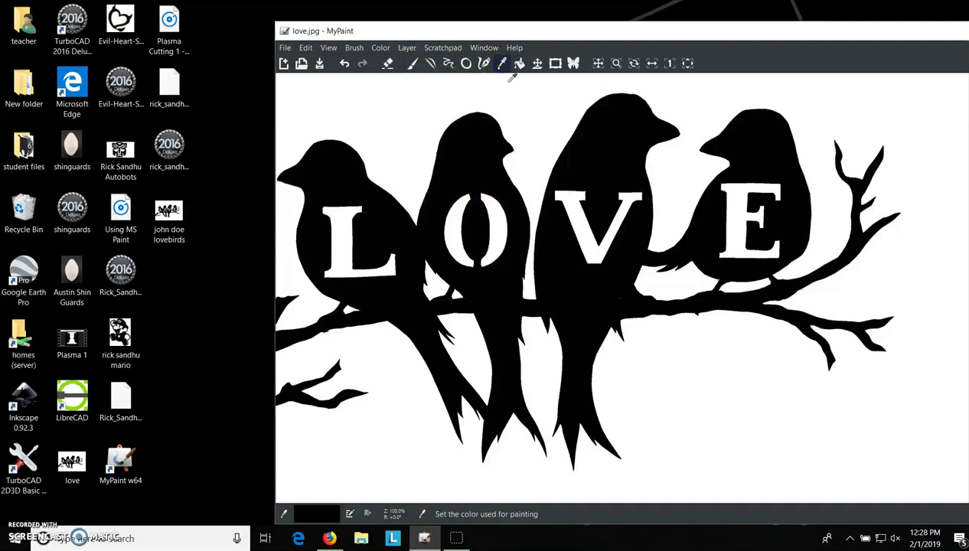
click(528, 122)
click(411, 65)
mouse_move(459, 187)
mouse_down()
mouse_move(479, 207)
mouse_move(476, 195)
mouse_up()
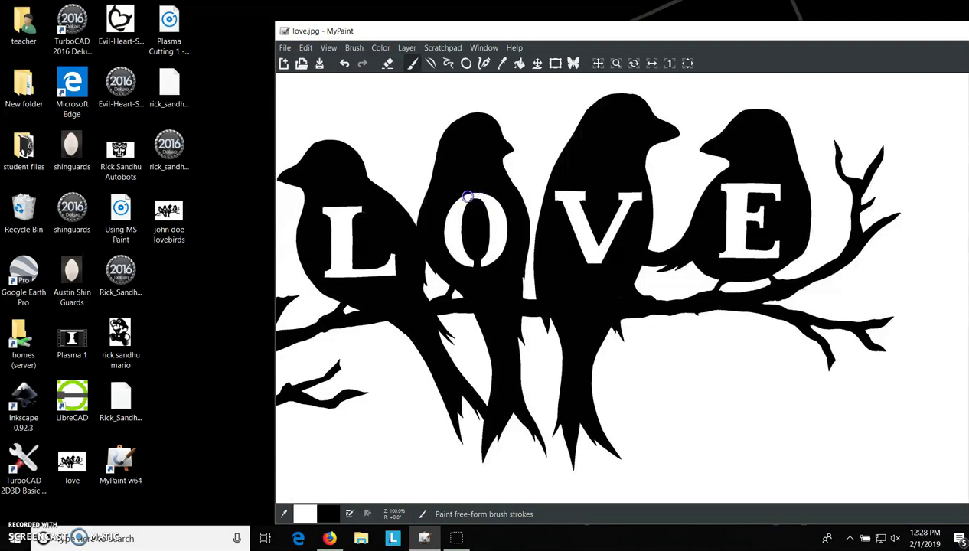
drag(457, 294, 475, 296)
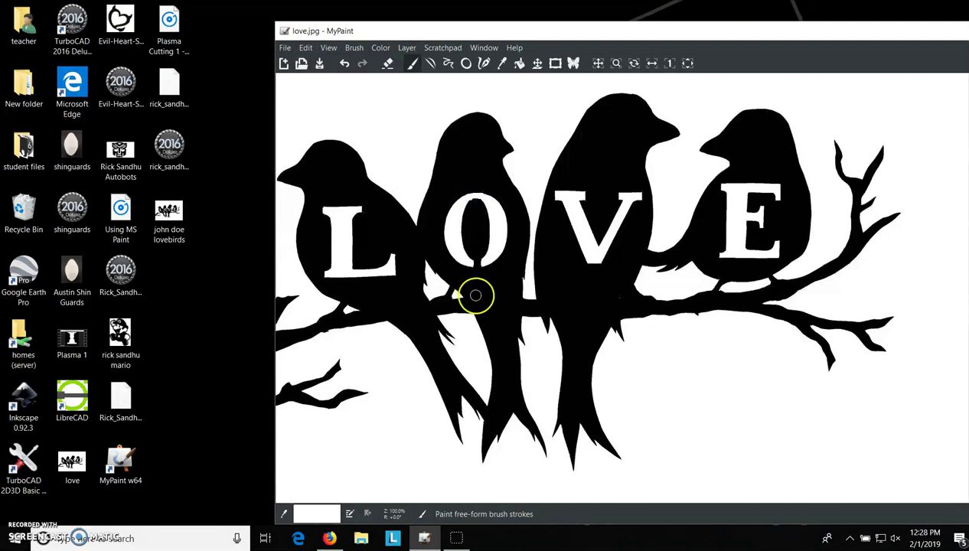
Sample black from the bird's head and repaint black inside the O down across the birds.
click(502, 65)
click(485, 147)
click(412, 65)
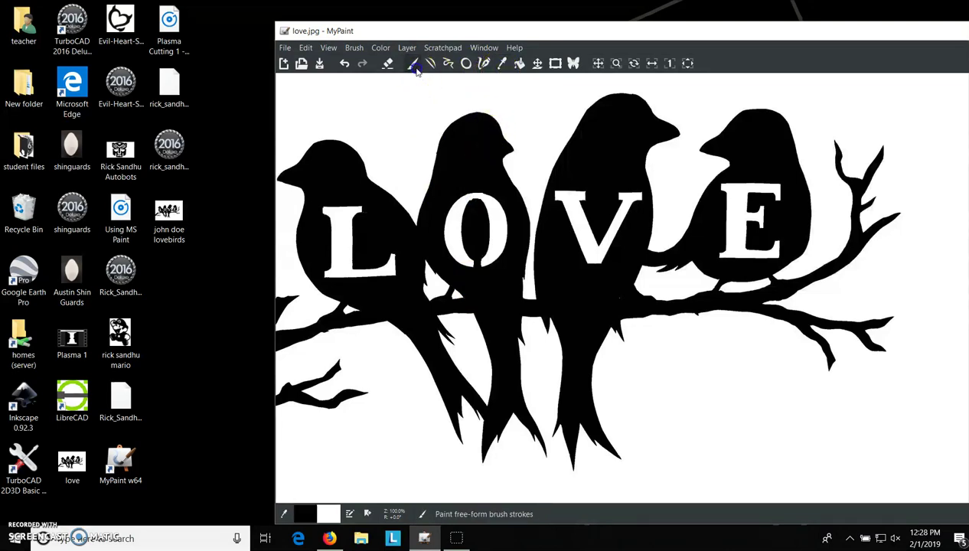
click(476, 173)
mouse_move(476, 203)
mouse_down()
mouse_move(467, 258)
mouse_move(476, 253)
mouse_move(480, 266)
mouse_move(475, 205)
mouse_up()
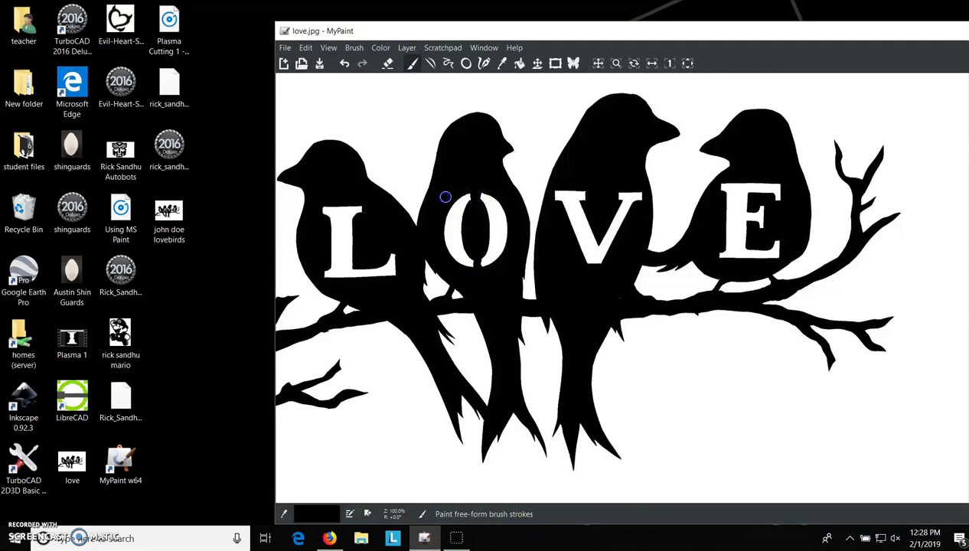
mouse_move(450, 197)
mouse_down()
mouse_move(482, 249)
mouse_move(603, 316)
mouse_move(504, 316)
mouse_move(553, 307)
mouse_move(454, 199)
mouse_move(490, 283)
mouse_move(478, 272)
mouse_move(473, 204)
mouse_up()
Undo the last stroke inside the O and save the image over love.jpg.
key(ctrl+z)
scroll(476, 230, down, 4)
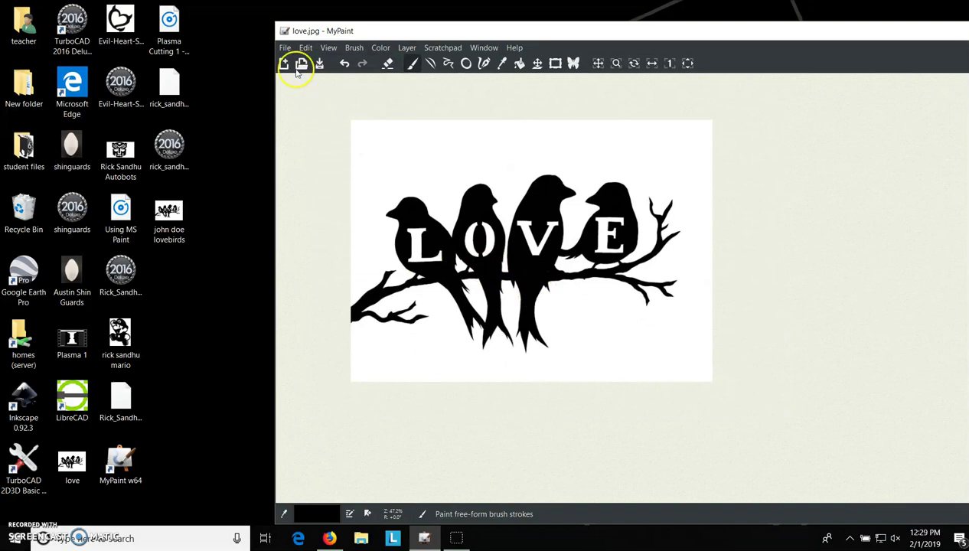
click(285, 48)
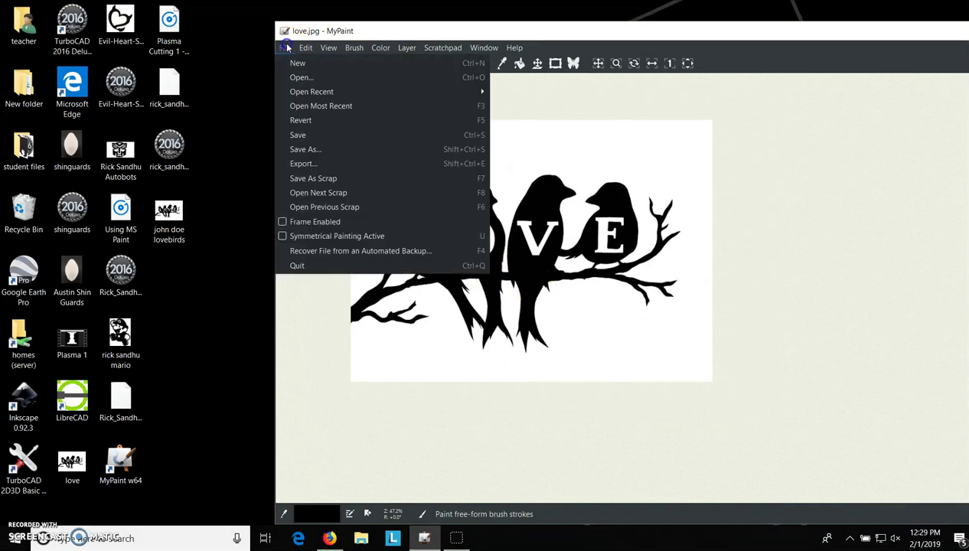
click(309, 134)
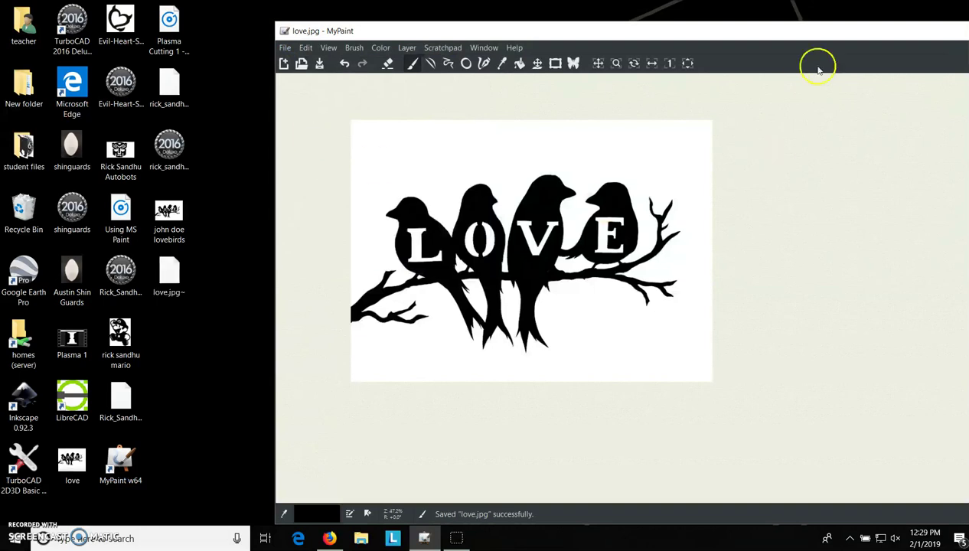
Close MyPaint and open love.jpg from the desktop in Windows Photos.
drag(856, 29, 570, 85)
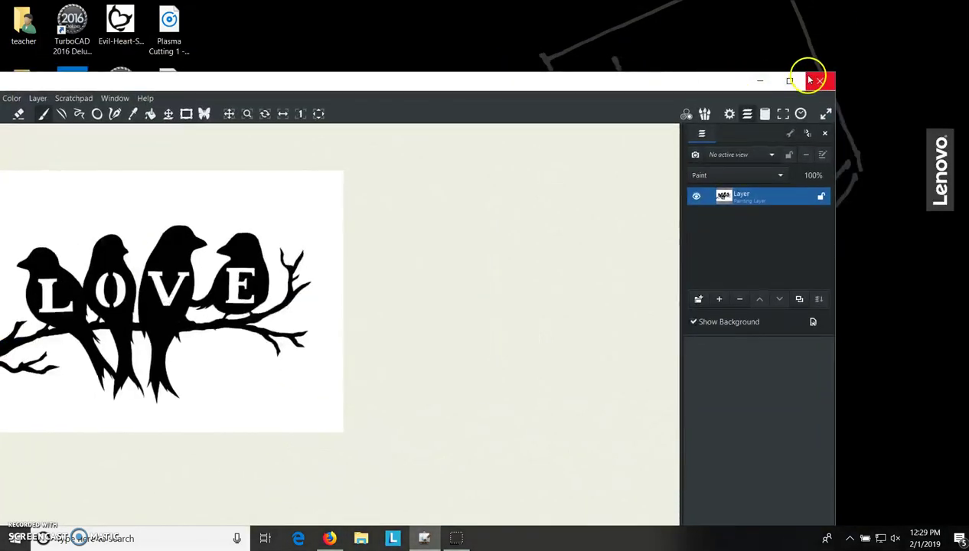
click(818, 81)
click(103, 525)
click(71, 459)
double_click(73, 463)
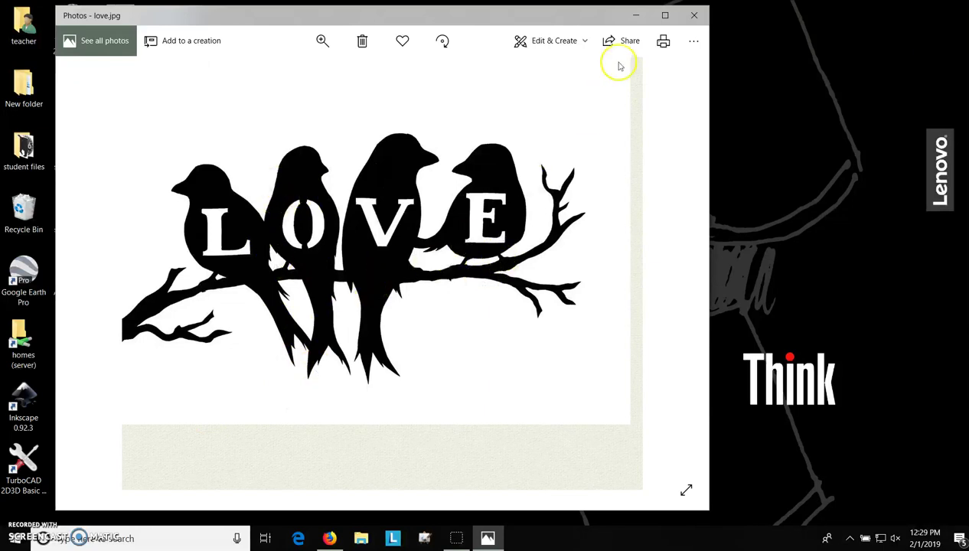
Close the Photos window displaying love.jpg.
click(695, 17)
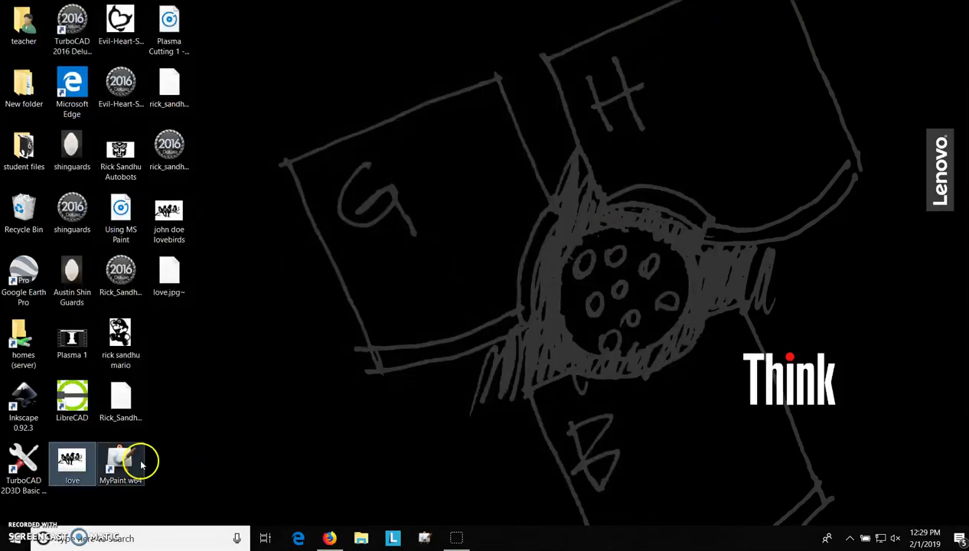